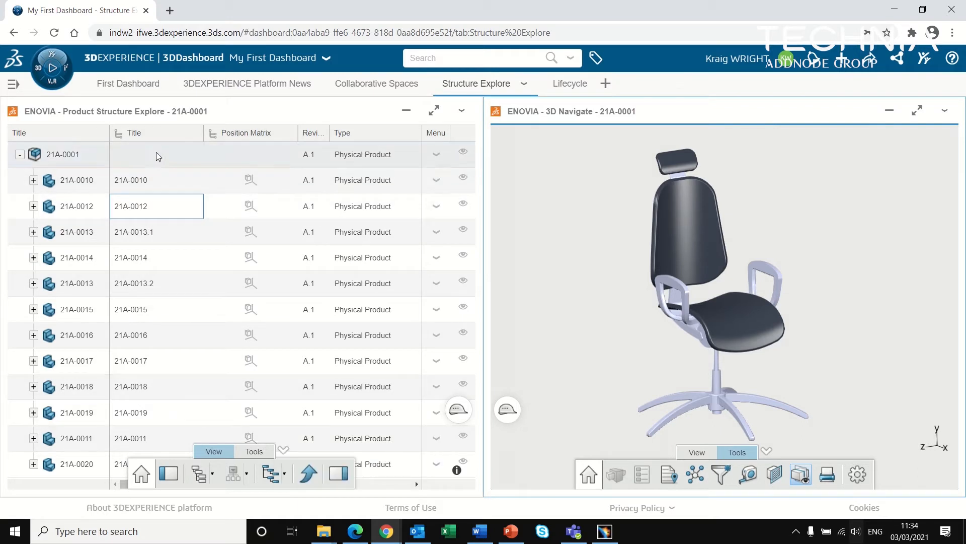
- Examine the Open With choices for root product 21A-0001 and the favorite apps in the compass
{"action": "right_click", "coordinate": [157, 157]}
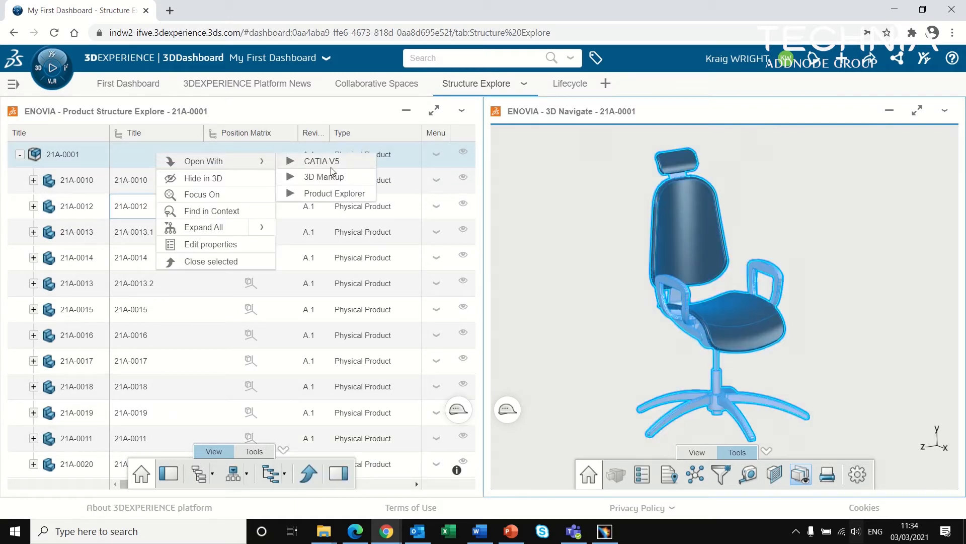
{"action": "left_click", "coordinate": [52, 68]}
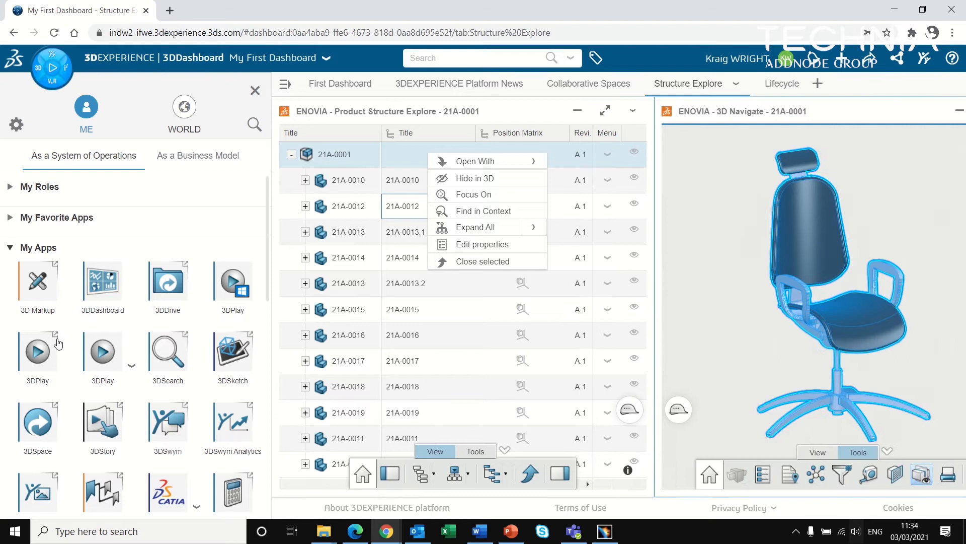
{"action": "left_click", "coordinate": [11, 248]}
{"action": "left_click", "coordinate": [10, 217]}
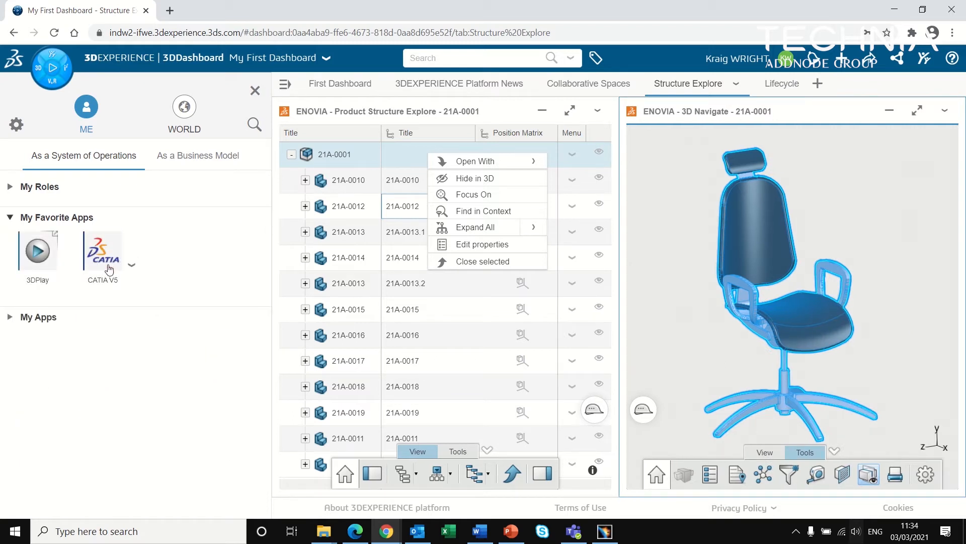
{"action": "left_click", "coordinate": [10, 217]}
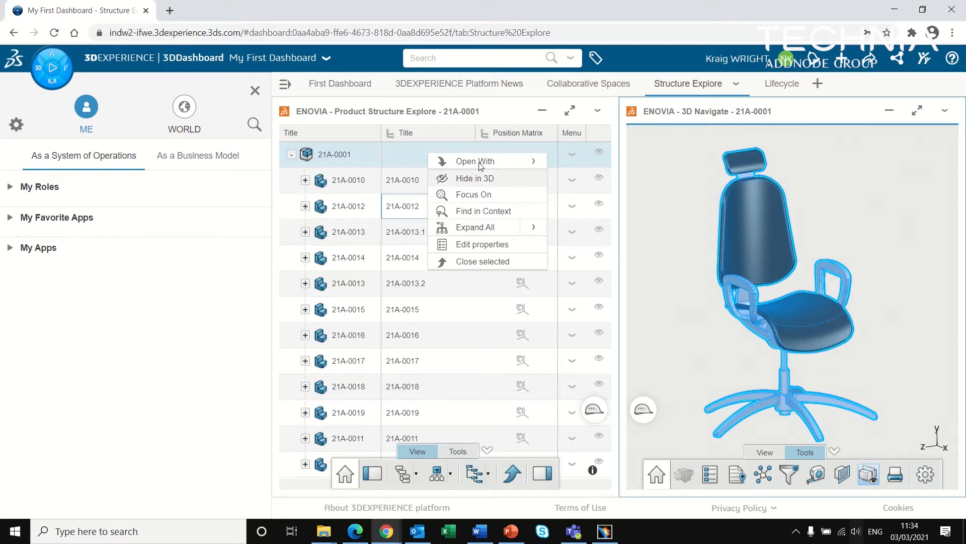
{"action": "left_click", "coordinate": [255, 91]}
- Open the seven consecutive components from 21A-0013.2 through 21A-0011 of the chair structure in CATIA V5
{"action": "left_click", "coordinate": [190, 282]}
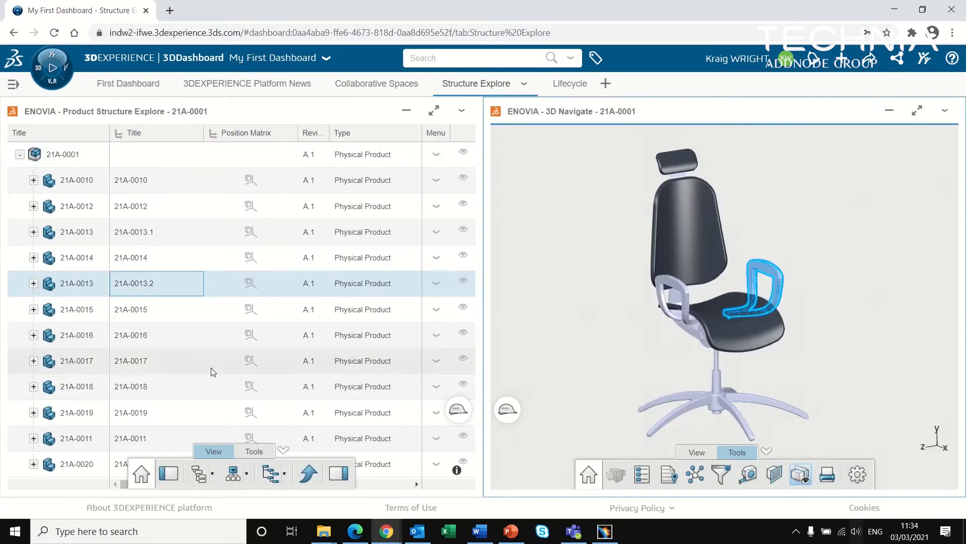
{"action": "left_click", "coordinate": [196, 396], "text": "shift"}
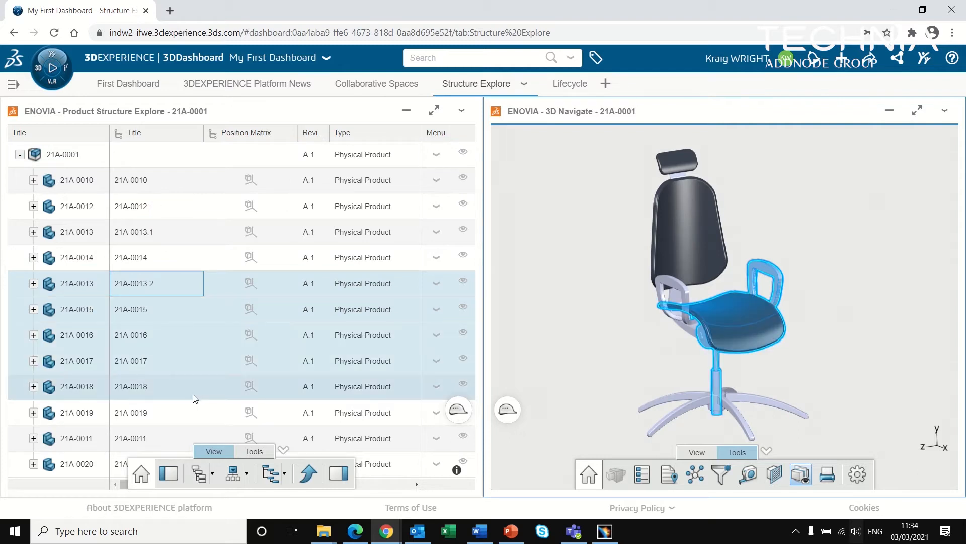
{"action": "left_click", "coordinate": [184, 410], "text": "shift"}
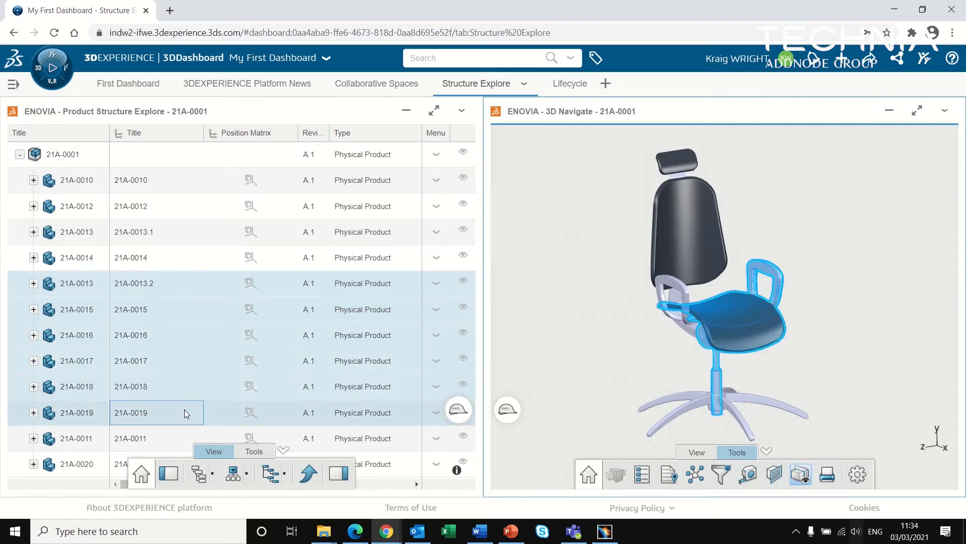
{"action": "left_click", "coordinate": [169, 436], "text": "shift"}
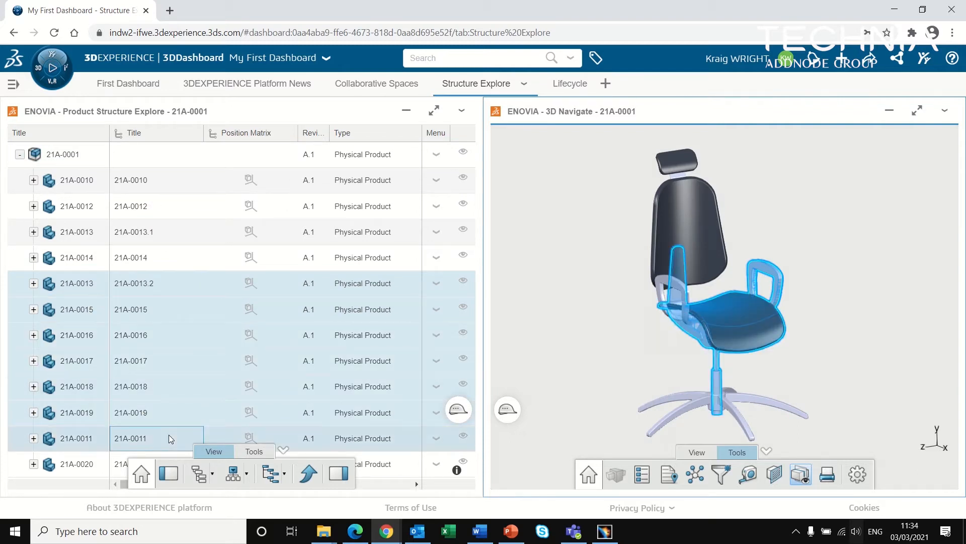
{"action": "right_click", "coordinate": [189, 331]}
{"action": "mouse_move", "coordinate": [253, 339]}
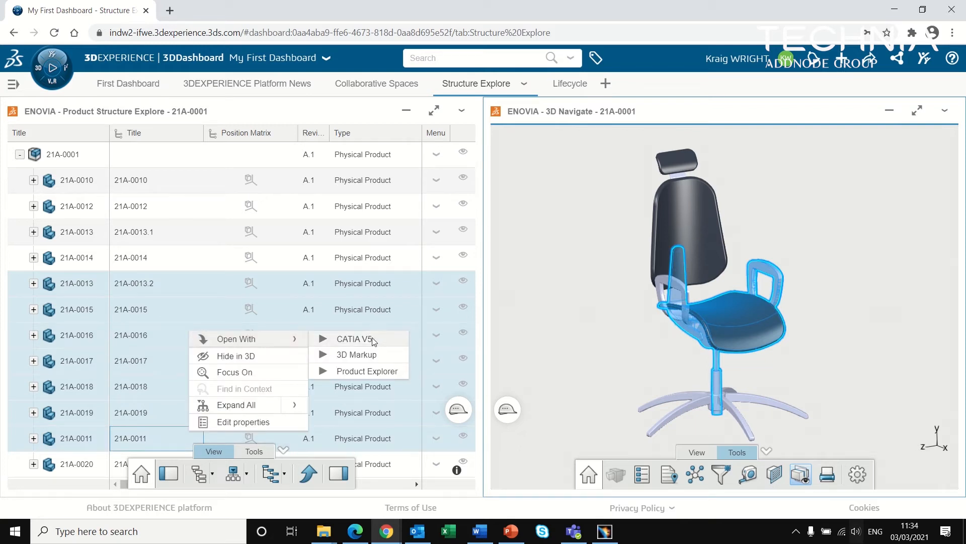
{"action": "left_click", "coordinate": [373, 339]}
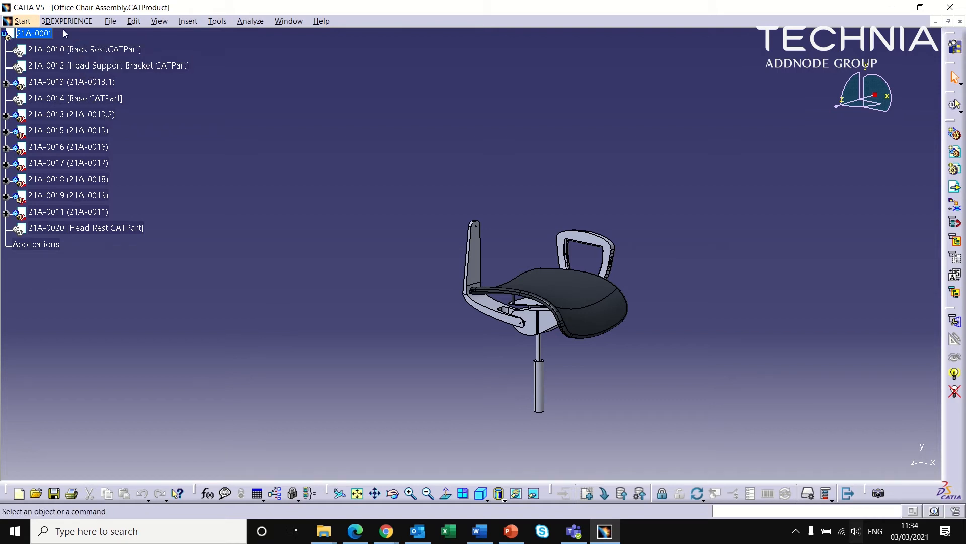
- Examine the 3DEXPERIENCE commands offered for the partially loaded chair assembly
{"action": "left_click", "coordinate": [89, 24]}
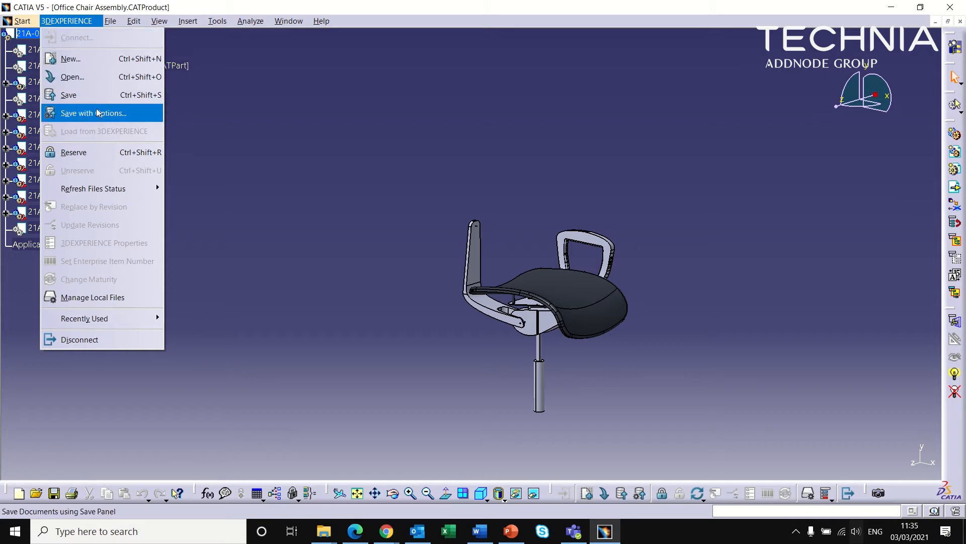
{"action": "mouse_move", "coordinate": [93, 187]}
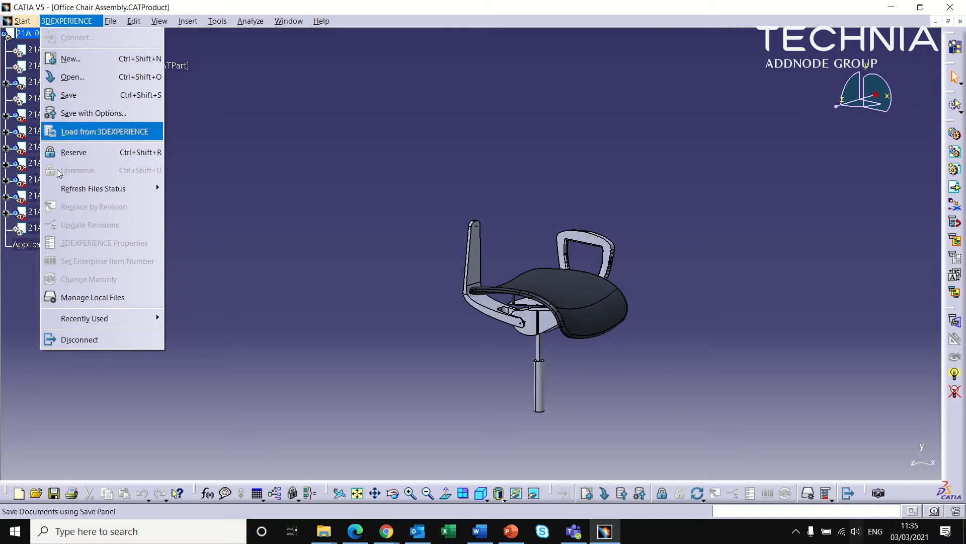
{"action": "left_click", "coordinate": [618, 455]}
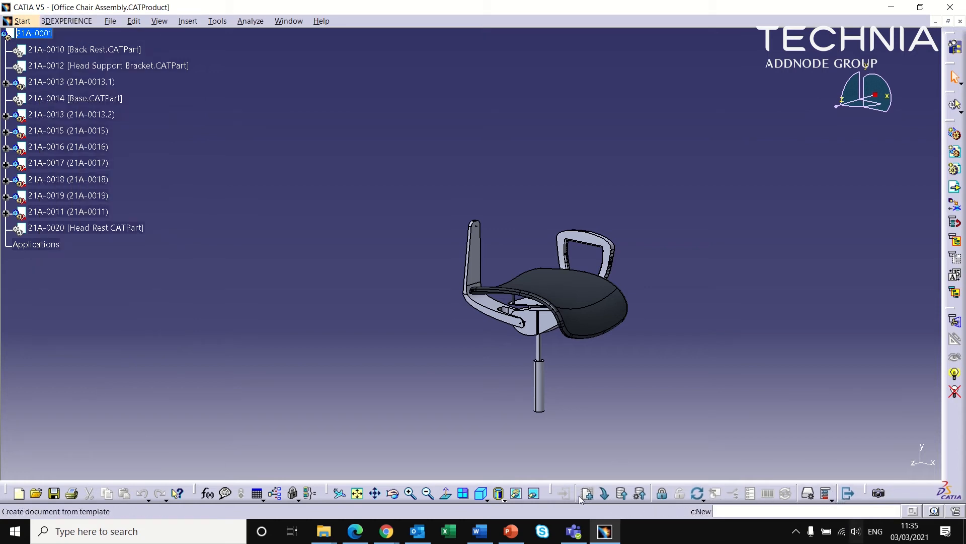
- Review the assembly's objects and save options with Save with Options, and leave without saving
{"action": "left_click", "coordinate": [71, 22]}
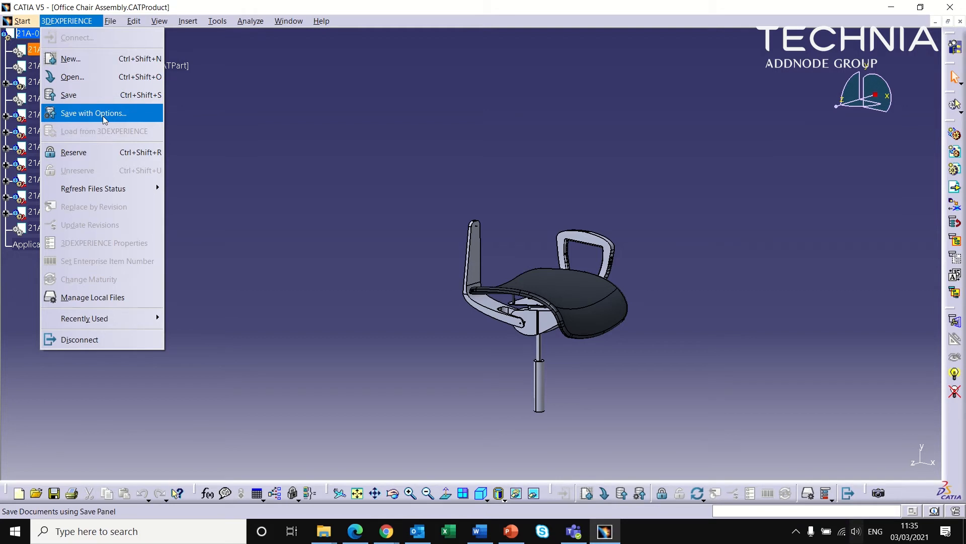
{"action": "left_click", "coordinate": [84, 113]}
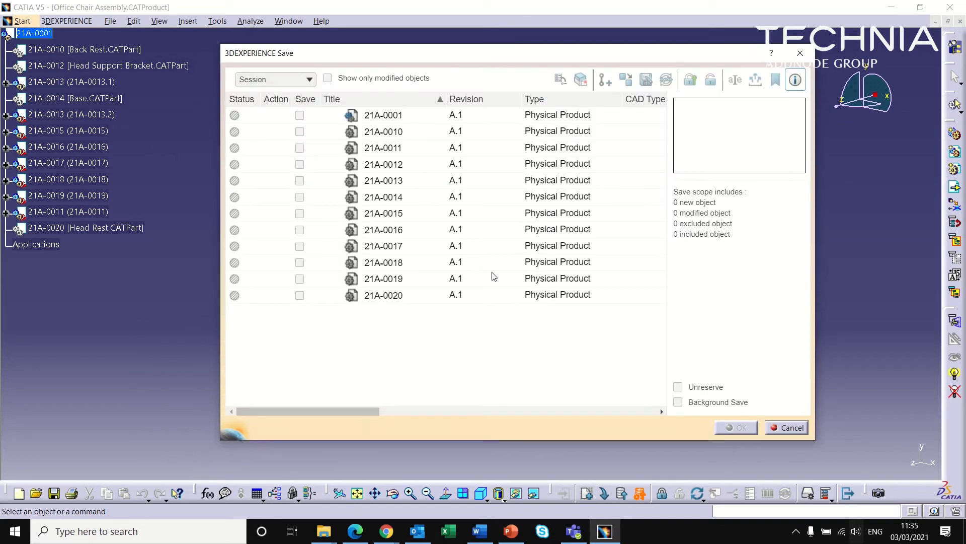
{"action": "left_click_drag", "start_coordinate": [375, 58], "coordinate": [361, 58]}
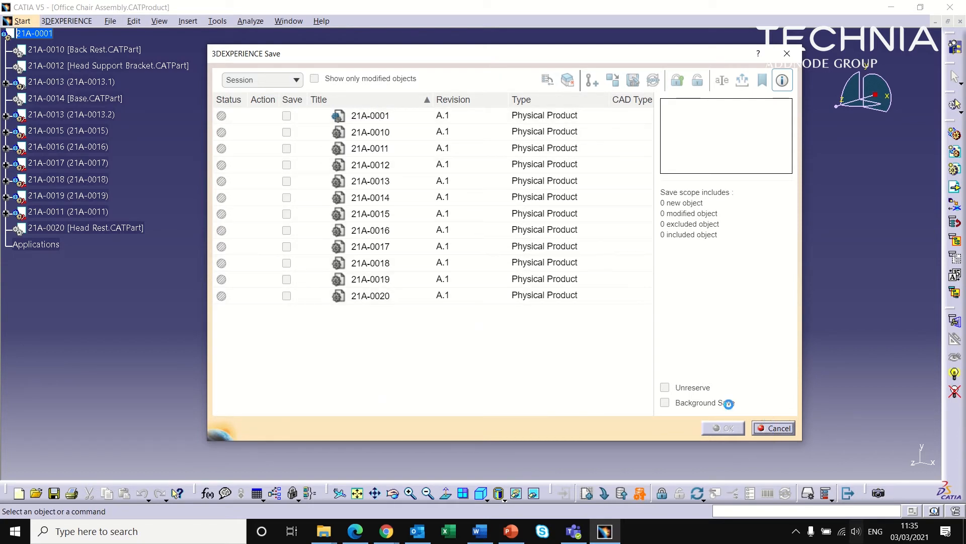
{"action": "left_click", "coordinate": [768, 423]}
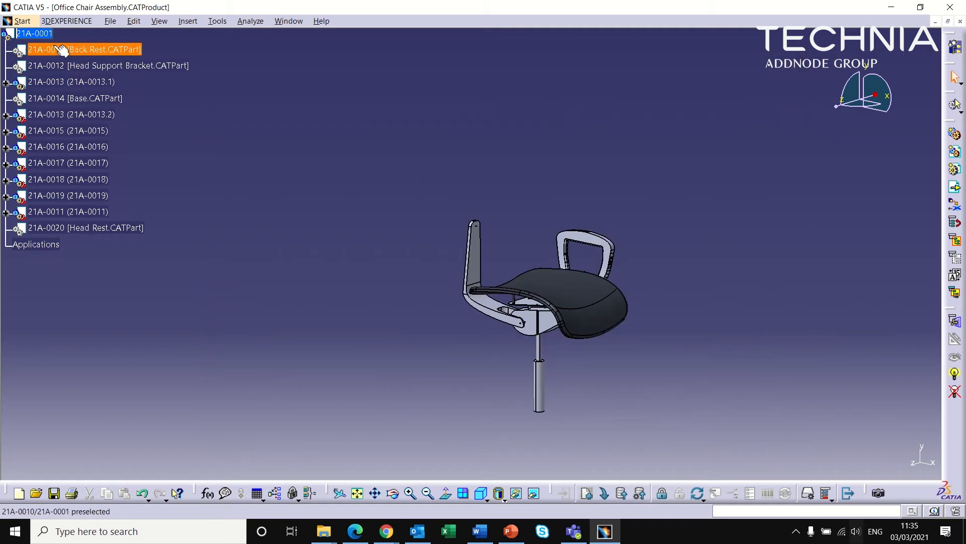
{"action": "left_click", "coordinate": [55, 22]}
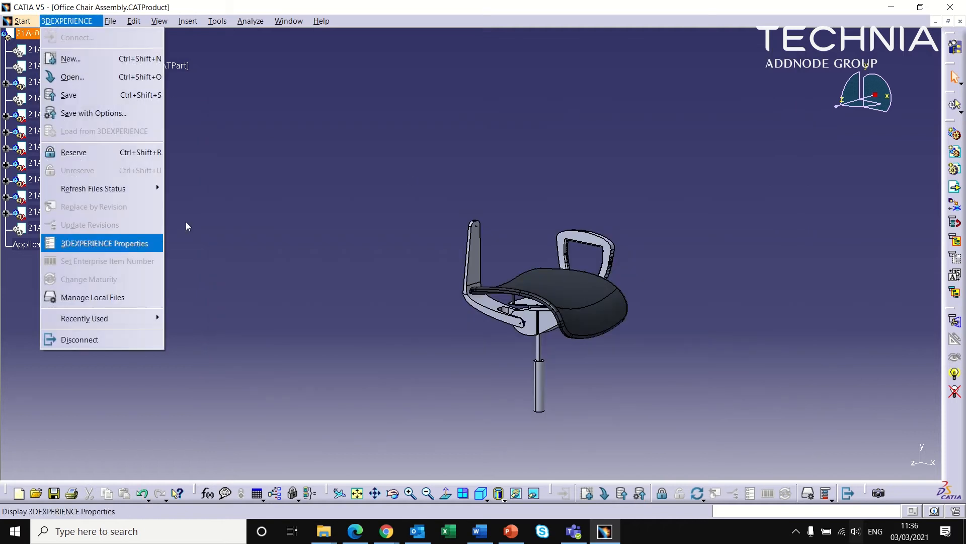
{"action": "left_click", "coordinate": [414, 268]}
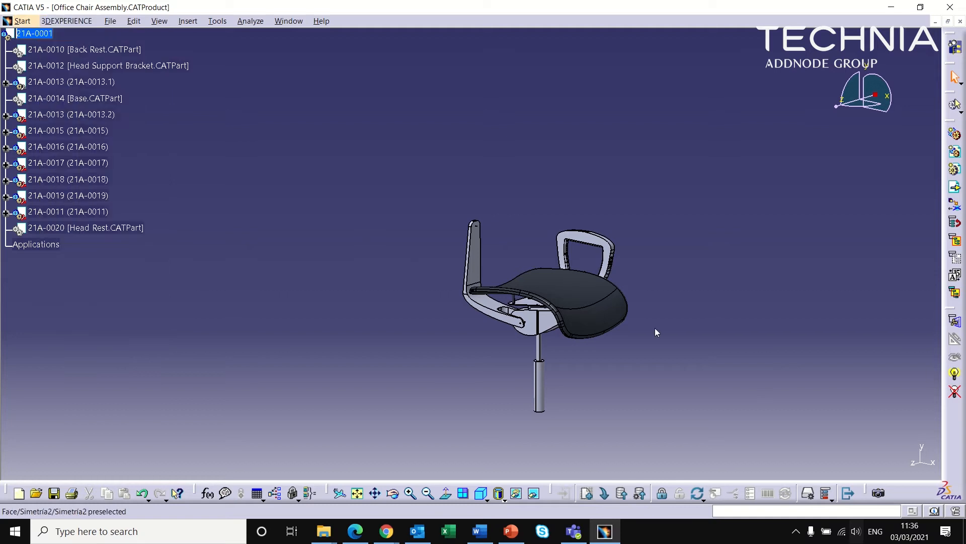
- Highlight the loaded chair components in the model, and check the unloaded parts 21A-0010, 21A-0012, 21A-0014 and 21A-0020 in the tree
{"action": "left_click_drag", "start_coordinate": [398, 155], "coordinate": [691, 479]}
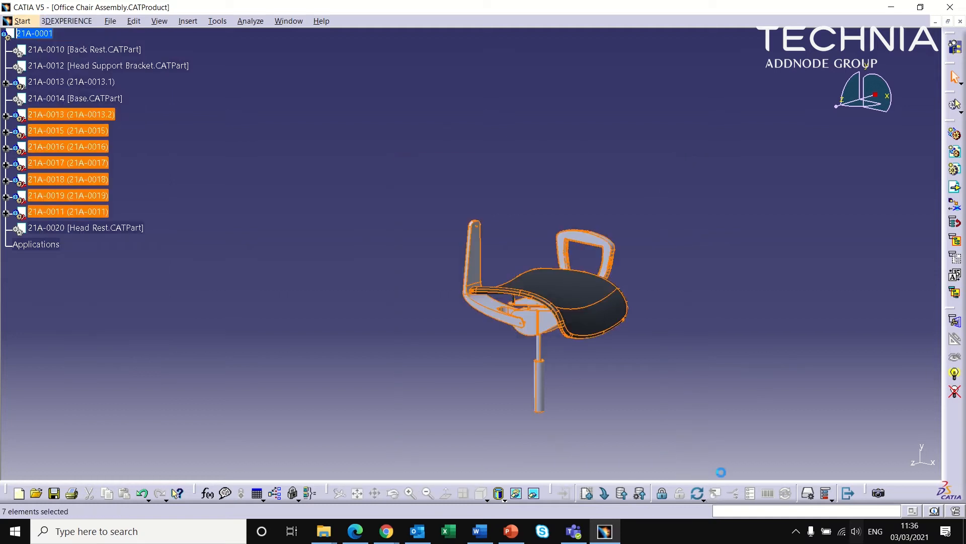
{"action": "left_click", "coordinate": [392, 308]}
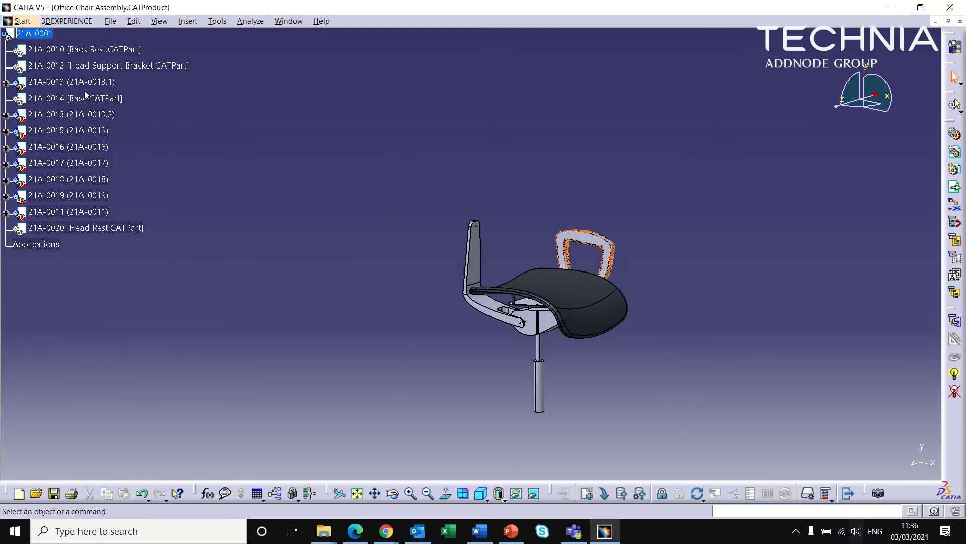
{"action": "left_click", "coordinate": [62, 51]}
{"action": "left_click", "coordinate": [55, 65]}
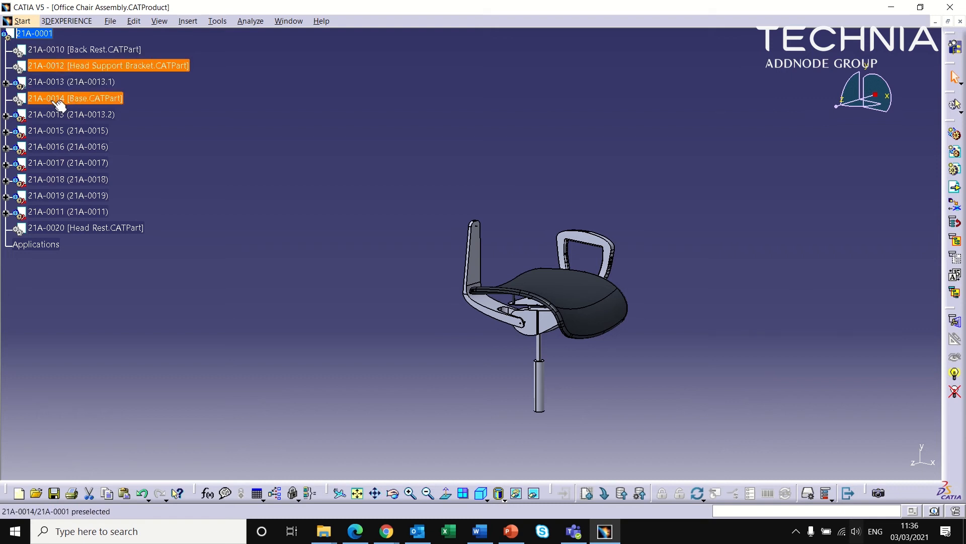
{"action": "left_click", "coordinate": [56, 99]}
{"action": "double_click", "coordinate": [39, 228]}
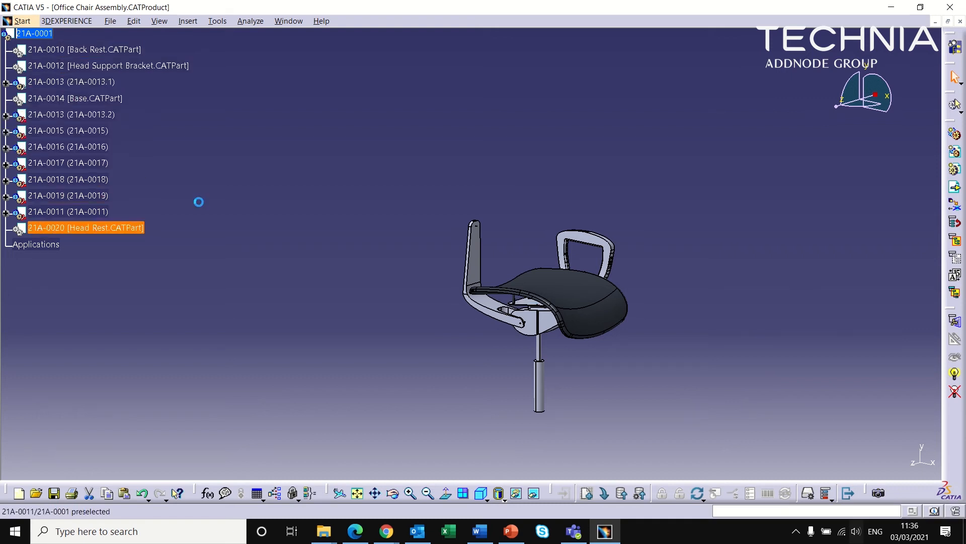
- Start opening content from 3DEXPERIENCE and search for "office"
{"action": "left_click", "coordinate": [72, 20]}
{"action": "left_click", "coordinate": [66, 75]}
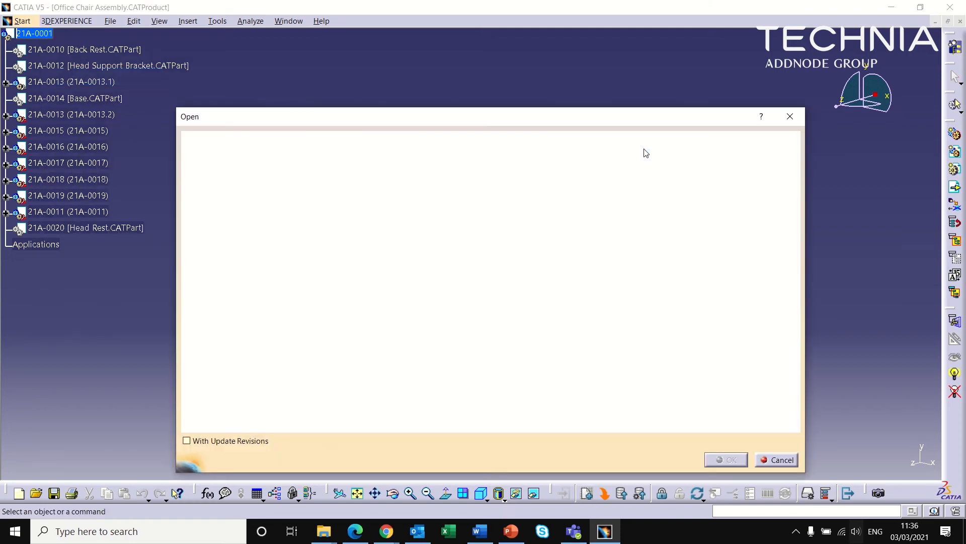
{"action": "left_click_drag", "start_coordinate": [423, 126], "coordinate": [444, 66]}
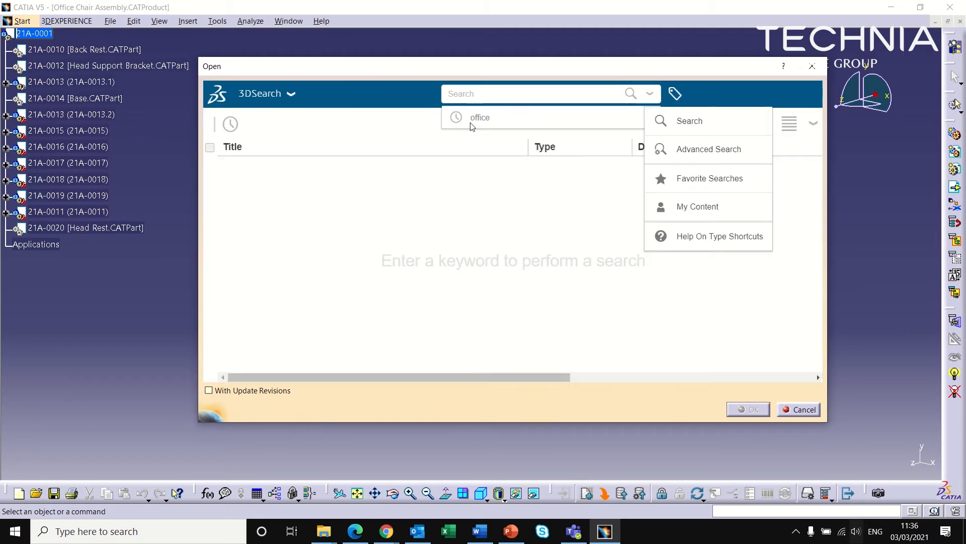
{"action": "left_click", "coordinate": [495, 117]}
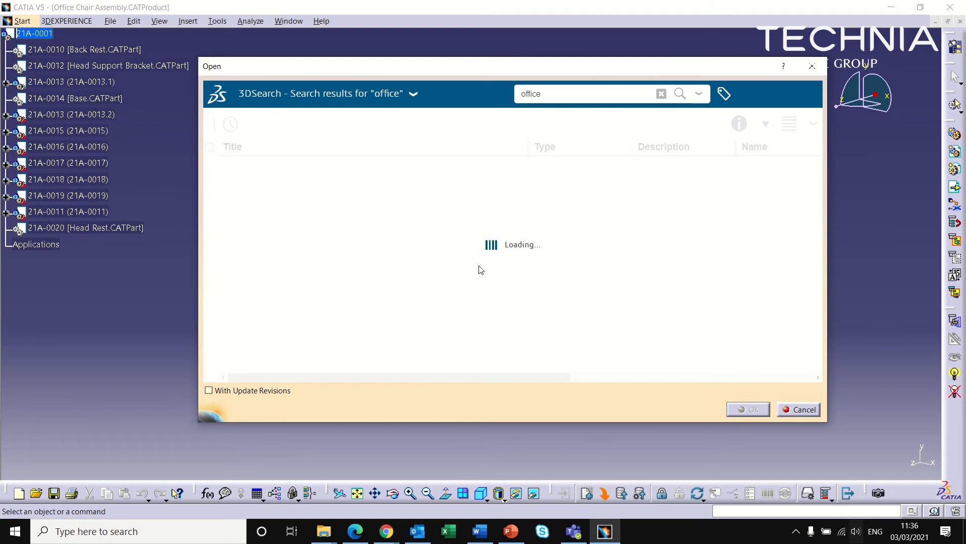
- Look through the tag filters for the search results and open the complete assembly 21A-0001
{"action": "left_click", "coordinate": [724, 95]}
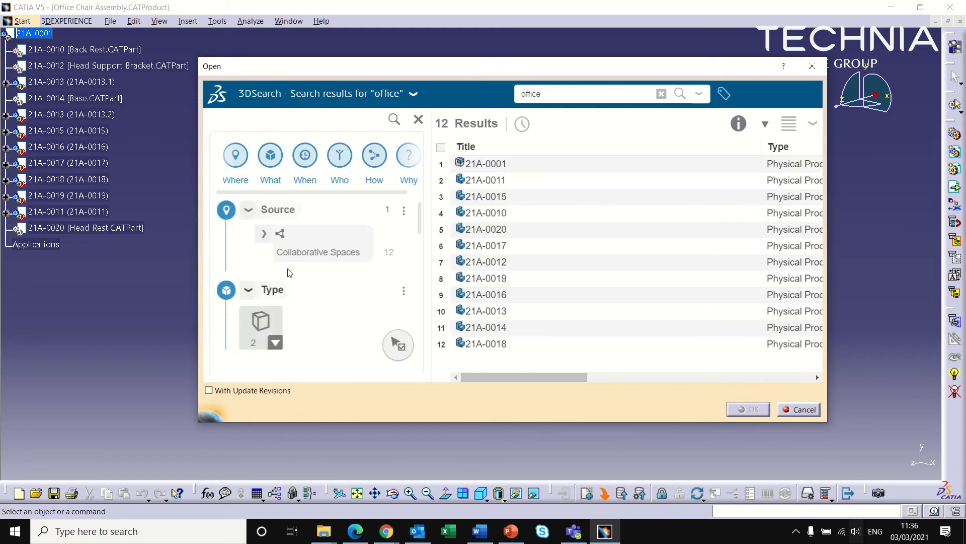
{"action": "scroll", "coordinate": [302, 277], "scroll_direction": "down", "scroll_amount": 5}
{"action": "scroll", "coordinate": [302, 280], "scroll_direction": "down", "scroll_amount": 5}
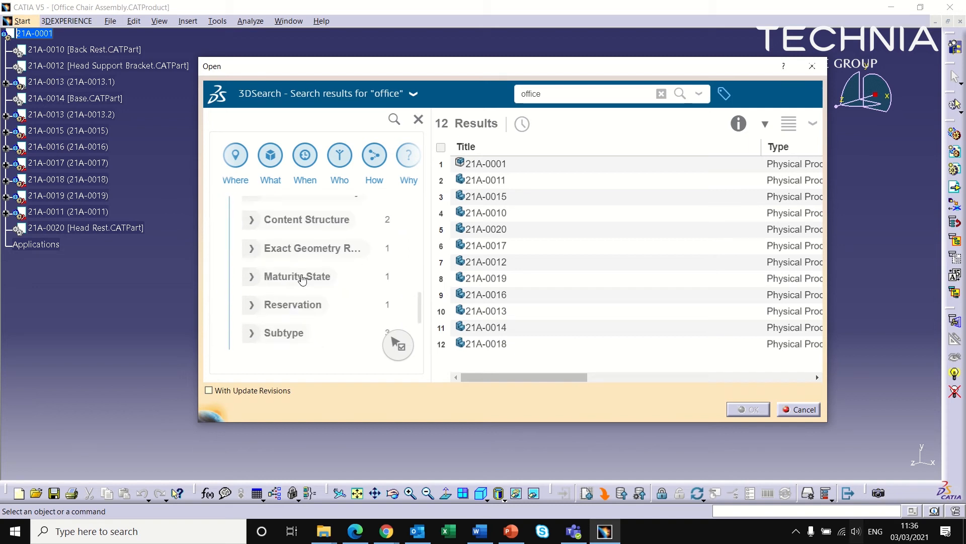
{"action": "scroll", "coordinate": [312, 292], "scroll_direction": "up", "scroll_amount": 6}
{"action": "left_click", "coordinate": [724, 93]}
{"action": "left_click", "coordinate": [309, 168]}
{"action": "left_click", "coordinate": [748, 409]}
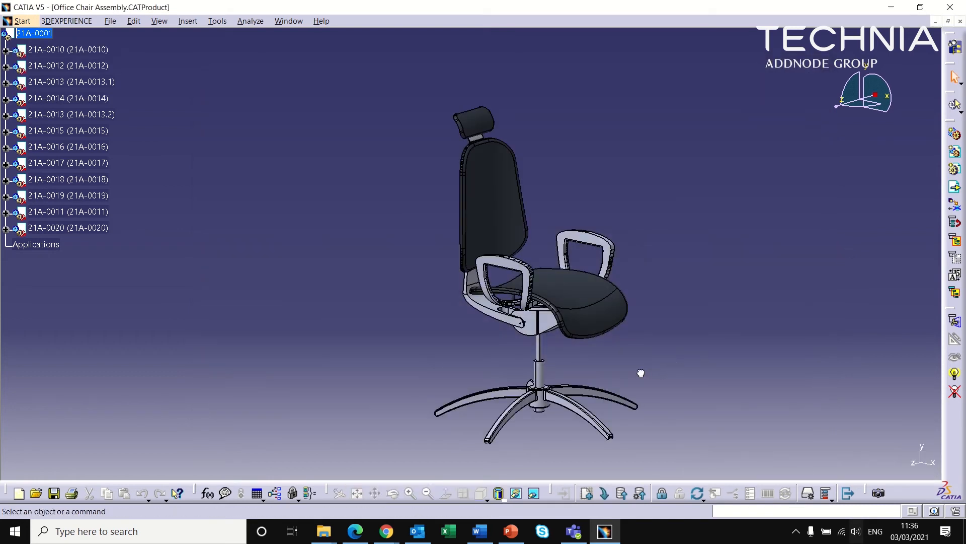
- Inspect component 21A-0015 in the tree down to its Simetría2 feature, and collapse its branches again
{"action": "middle_click_drag", "start_coordinate": [633, 349], "coordinate": [579, 353]}
{"action": "left_click", "coordinate": [5, 131]}
{"action": "left_click", "coordinate": [17, 147]}
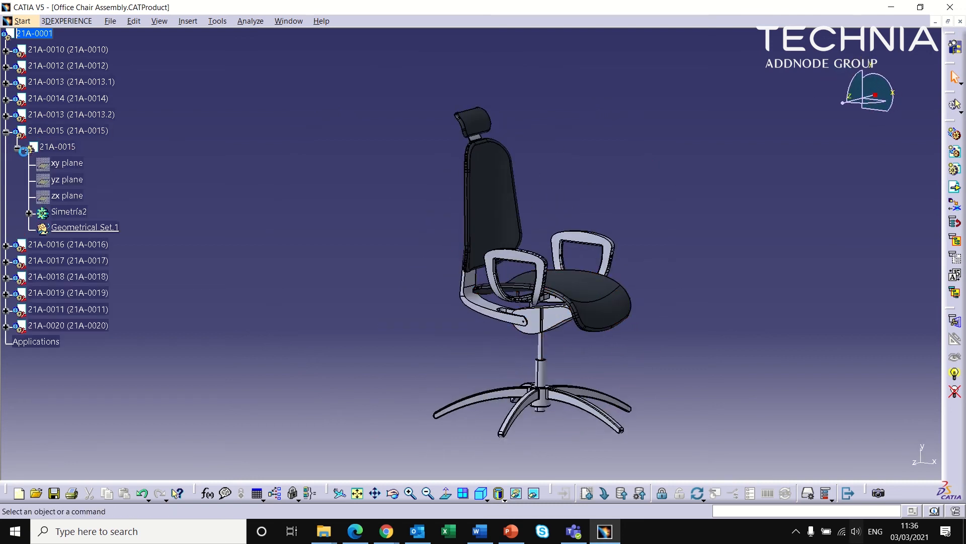
{"action": "left_click", "coordinate": [28, 212]}
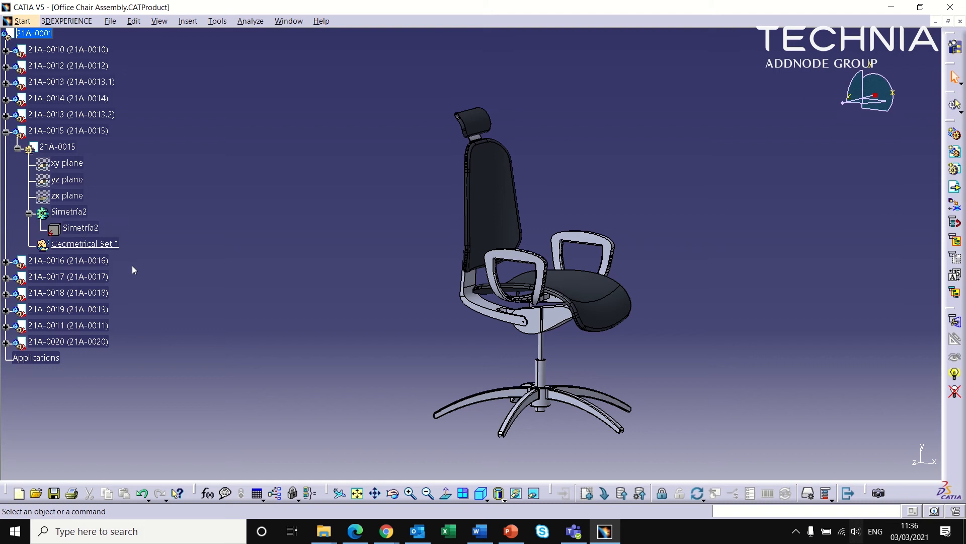
{"action": "left_click", "coordinate": [17, 147]}
{"action": "left_click", "coordinate": [6, 130]}
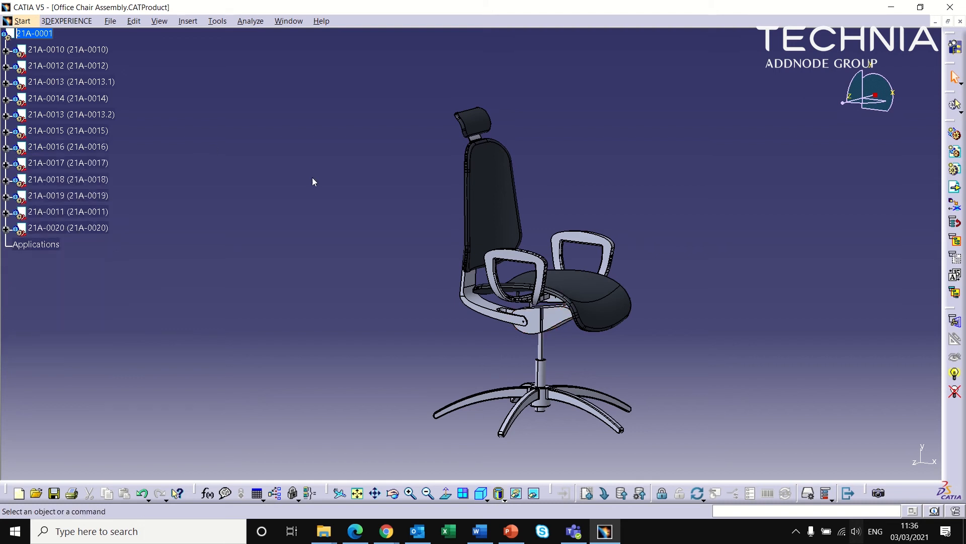
{"action": "middle_click_drag", "start_coordinate": [563, 177], "coordinate": [510, 151]}
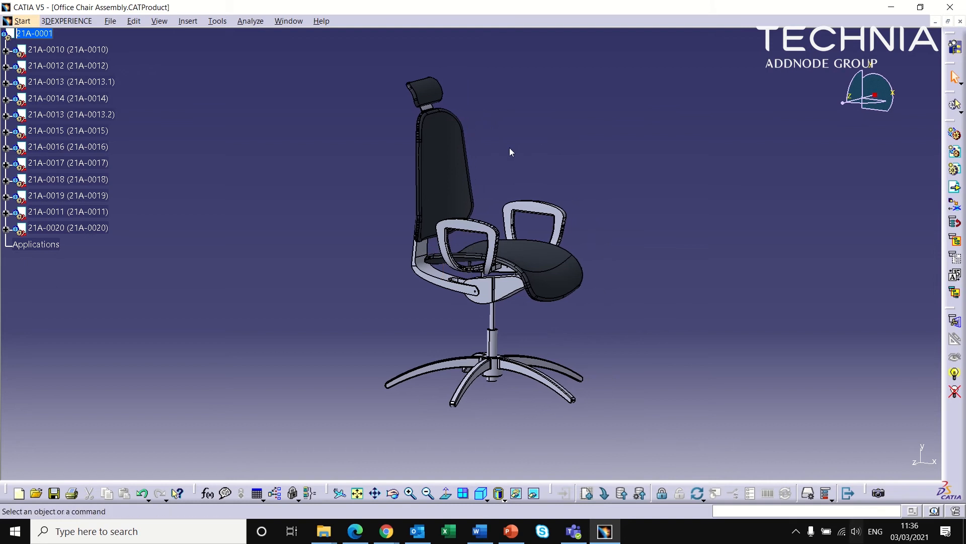
- Select the seat support component 21A-0015 in the office chair assembly and reserve it in 3DEXPERIENCE
{"action": "left_click", "coordinate": [81, 22]}
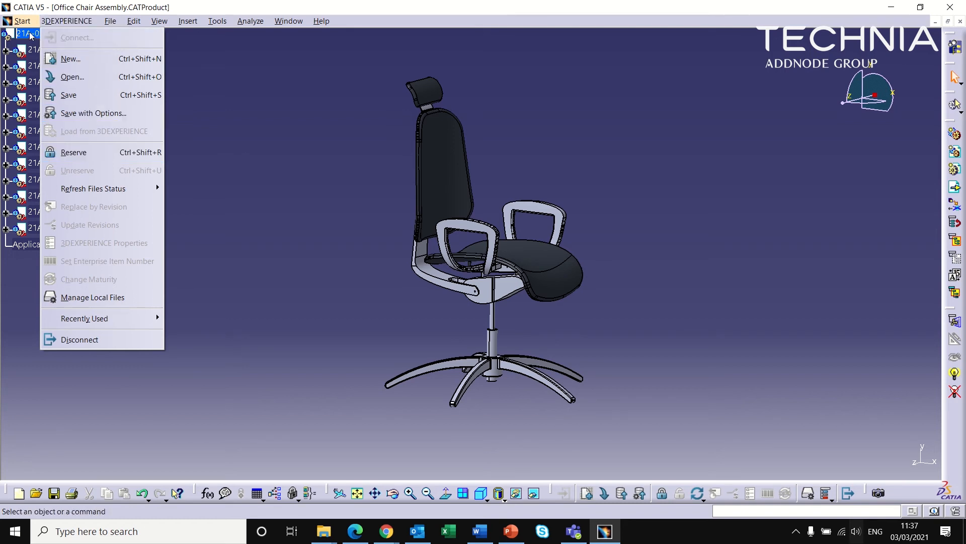
{"action": "left_click", "coordinate": [124, 81]}
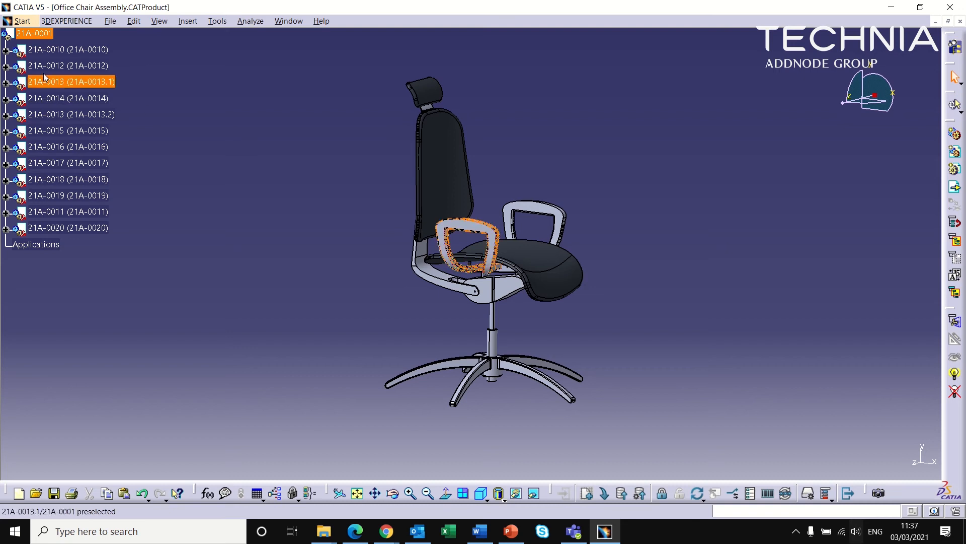
{"action": "left_click", "coordinate": [496, 288]}
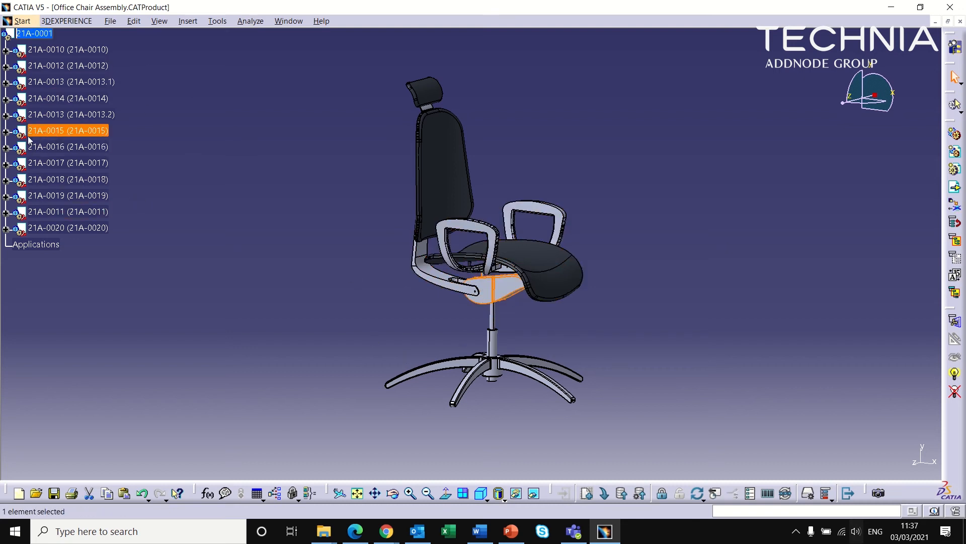
{"action": "mouse_move", "coordinate": [60, 133]}
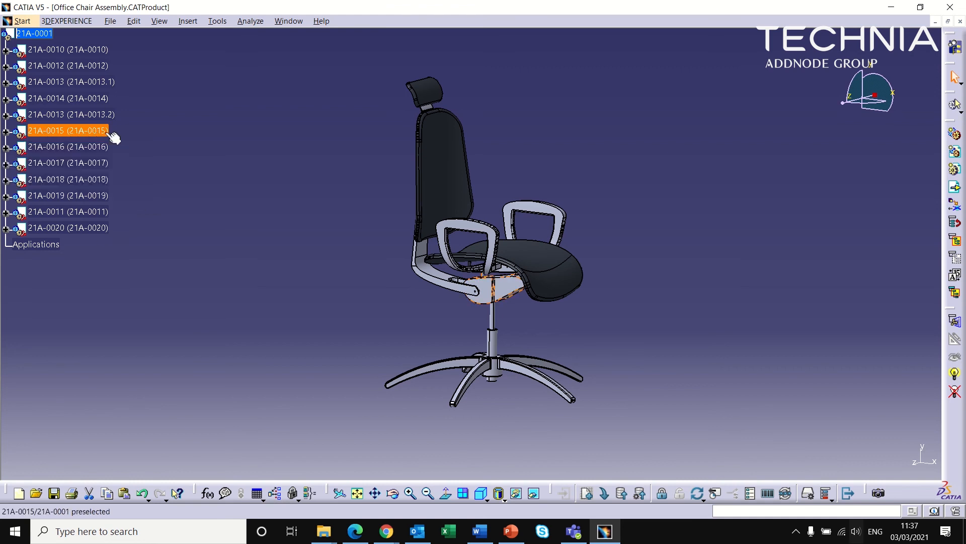
{"action": "left_click", "coordinate": [63, 20]}
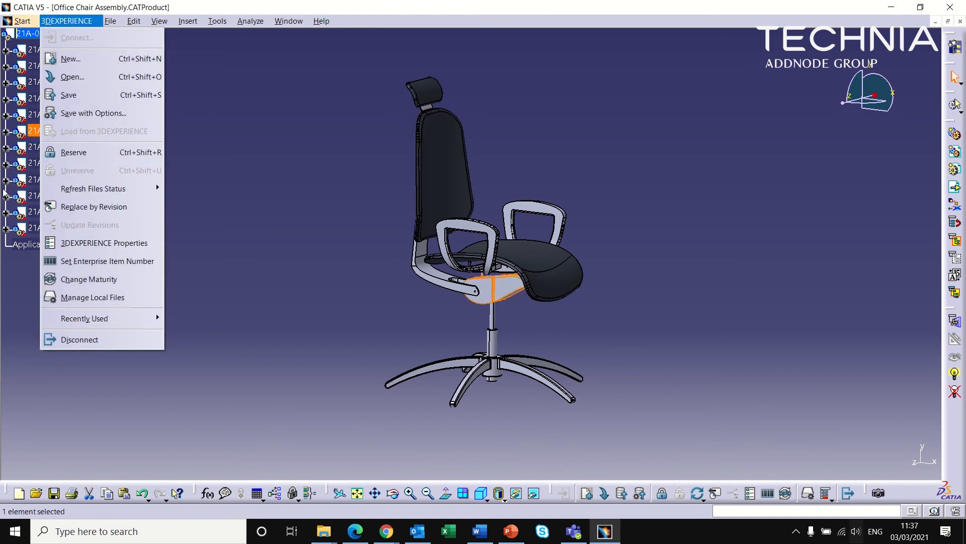
{"action": "left_click", "coordinate": [101, 151]}
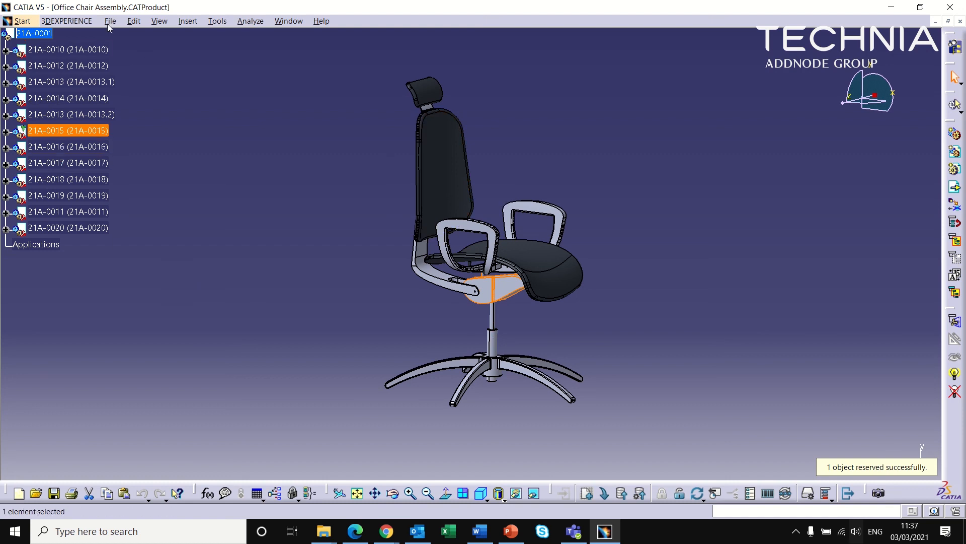
- Review the 3DEXPERIENCE Save with Options list of session objects, and close it without saving
{"action": "left_click", "coordinate": [66, 21]}
{"action": "left_click", "coordinate": [76, 113]}
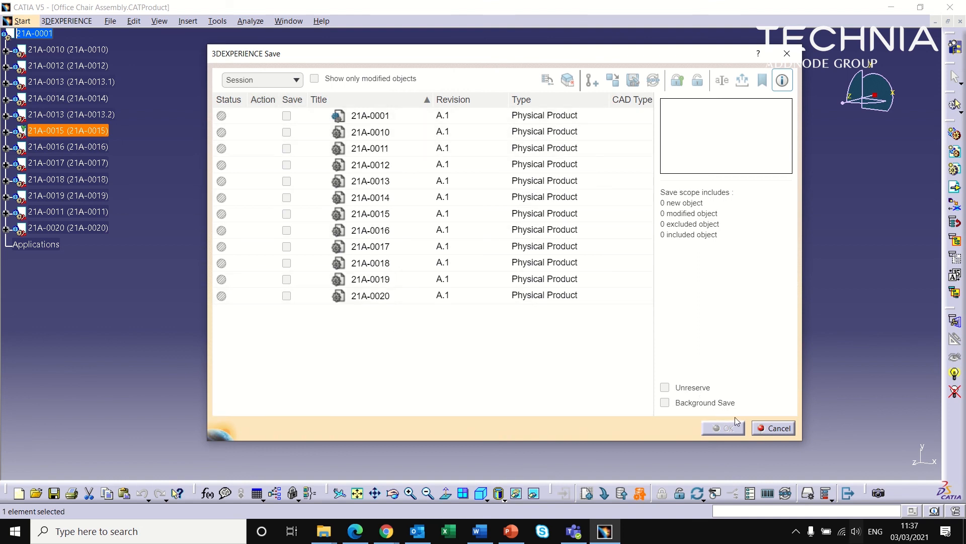
{"action": "left_click", "coordinate": [778, 429]}
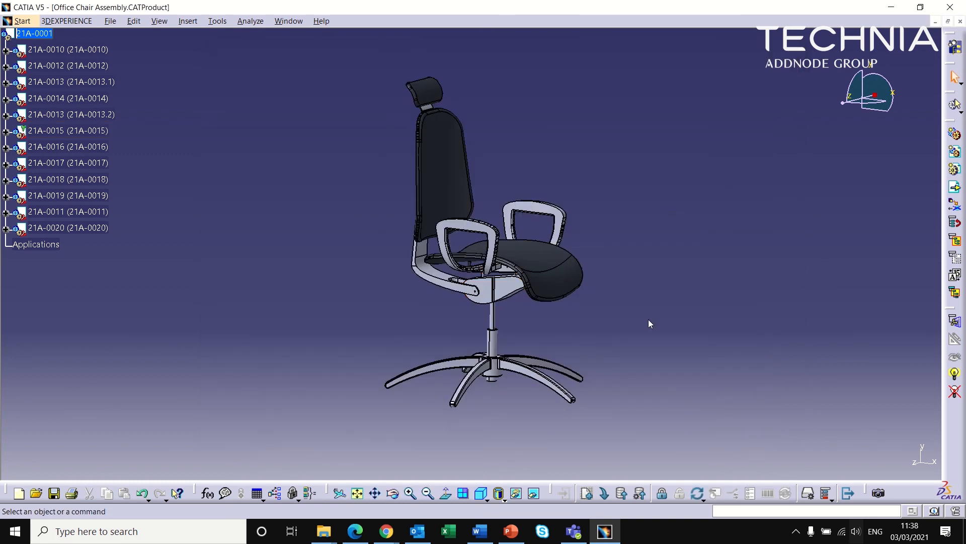